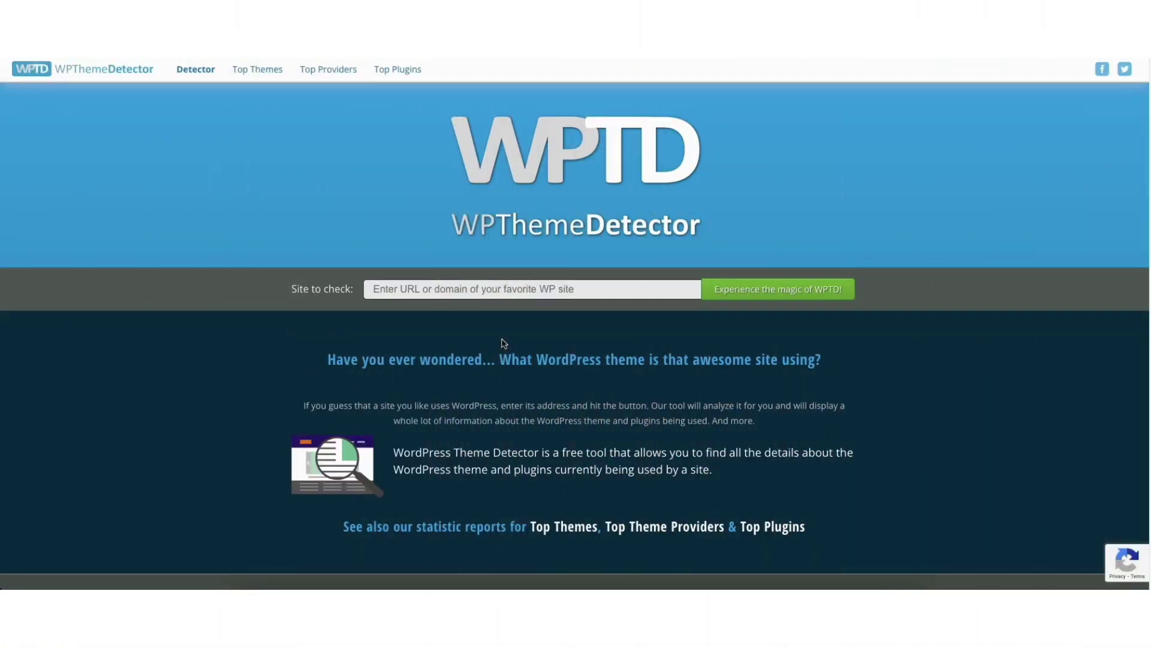
Step: Paste the demo site's URL into WPThemeDetector and run the detection
{"action": "left_click", "coordinate": [475, 289]}
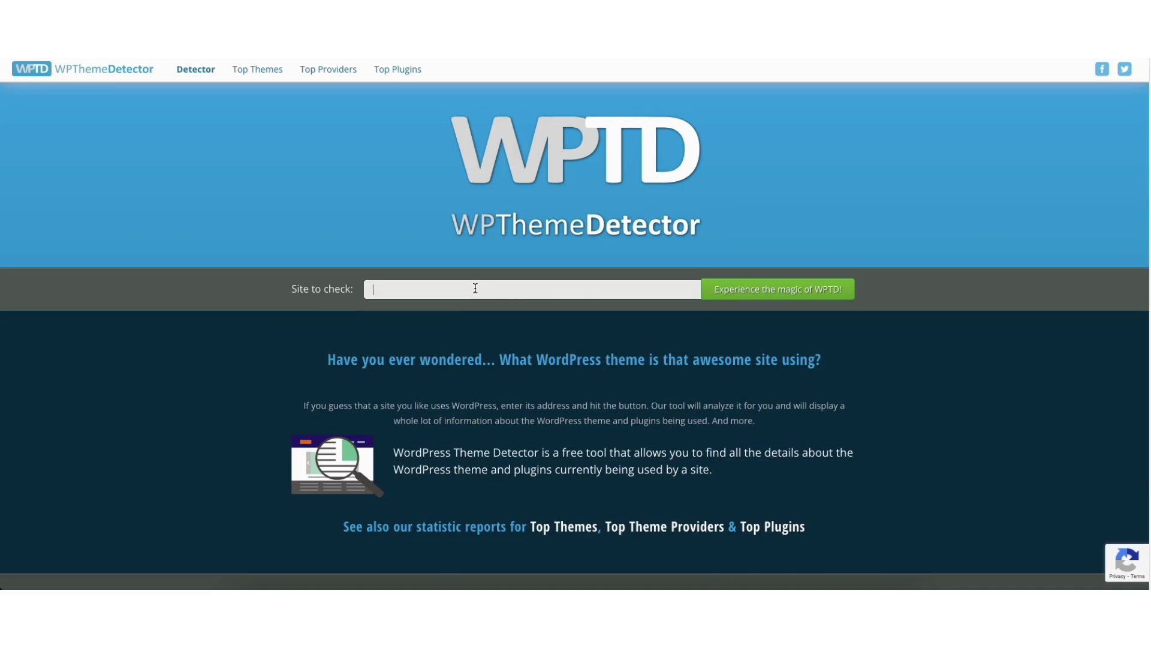
{"action": "type", "text": "https://zti.pan.mybluehost.me/"}
{"action": "left_click", "coordinate": [745, 292]}
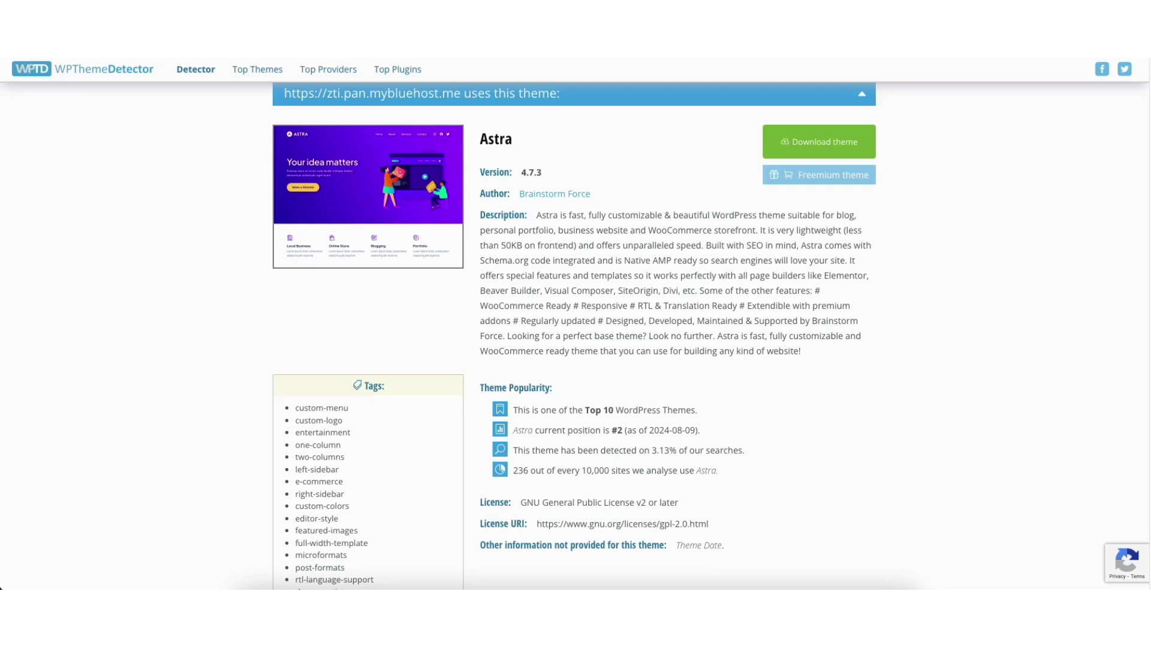
Step: Scroll through the results, which list the Astra theme and nine plugins
{"action": "scroll", "coordinate": [1142, 155], "scroll_direction": "down", "scroll_amount": 9}
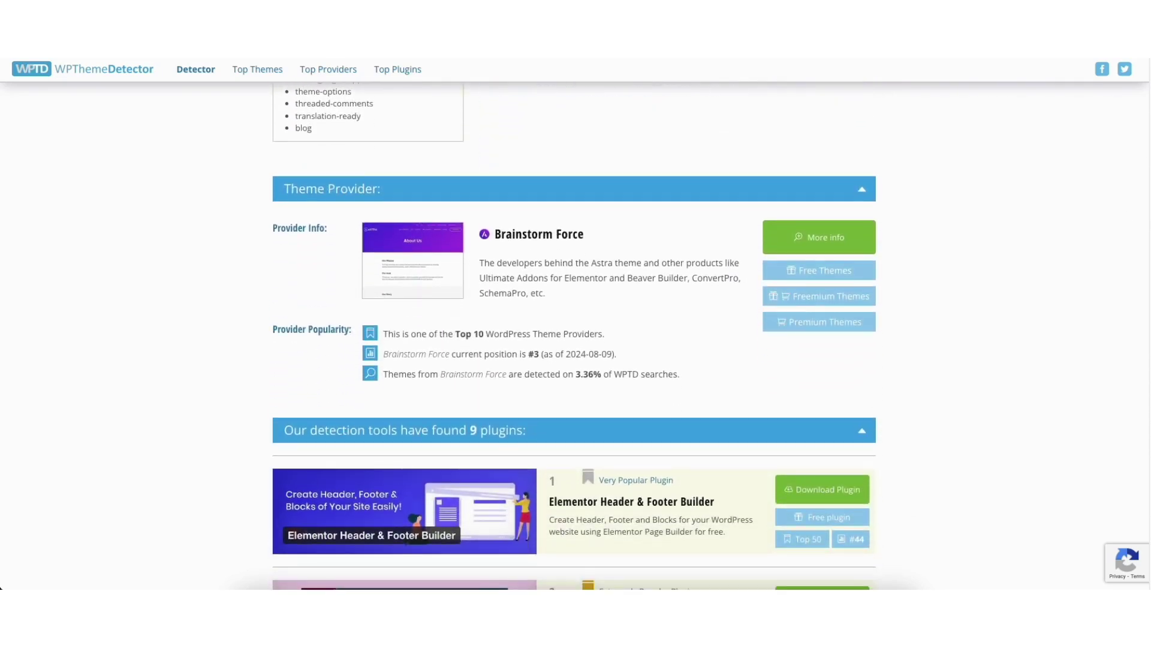
{"action": "scroll", "coordinate": [1127, 240], "scroll_direction": "down", "scroll_amount": 4}
{"action": "scroll", "coordinate": [1139, 286], "scroll_direction": "down", "scroll_amount": 2}
{"action": "scroll", "coordinate": [1133, 305], "scroll_direction": "down", "scroll_amount": 2}
{"action": "scroll", "coordinate": [1133, 322], "scroll_direction": "down", "scroll_amount": 1}
{"action": "scroll", "coordinate": [1134, 342], "scroll_direction": "down", "scroll_amount": 1}
{"action": "scroll", "coordinate": [1136, 360], "scroll_direction": "down", "scroll_amount": 2}
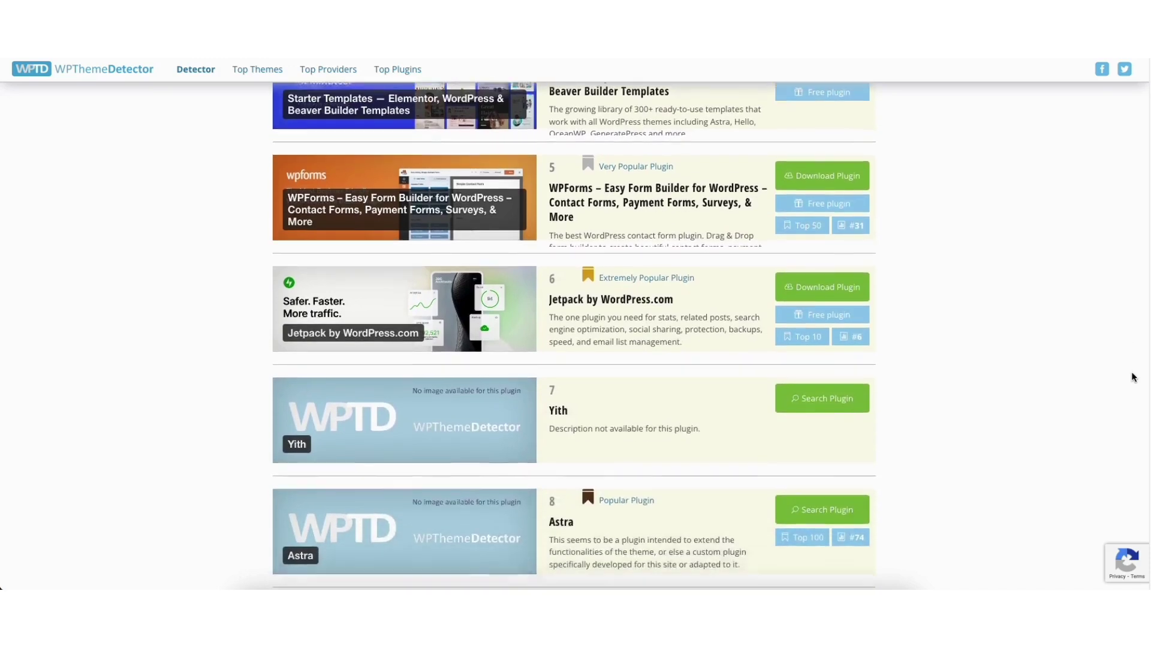
{"action": "scroll", "coordinate": [1134, 384], "scroll_direction": "down", "scroll_amount": 2}
{"action": "scroll", "coordinate": [1132, 402], "scroll_direction": "down", "scroll_amount": 2}
{"action": "scroll", "coordinate": [1130, 419], "scroll_direction": "down", "scroll_amount": 1}
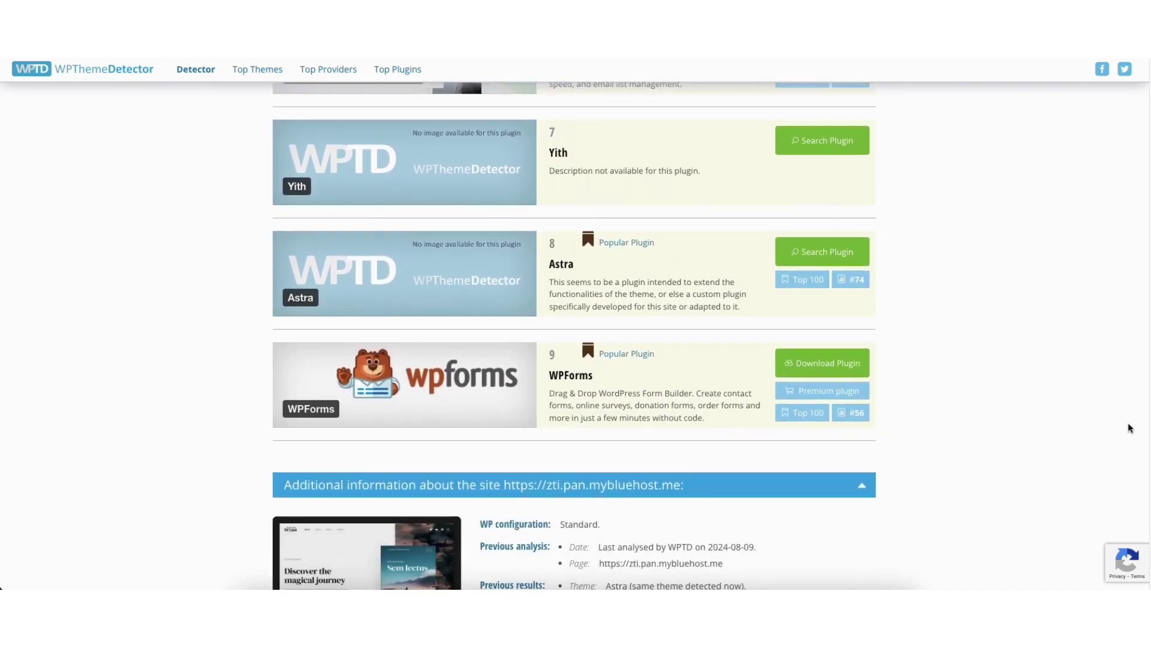
{"action": "scroll", "coordinate": [1118, 360], "scroll_direction": "up", "scroll_amount": 12}
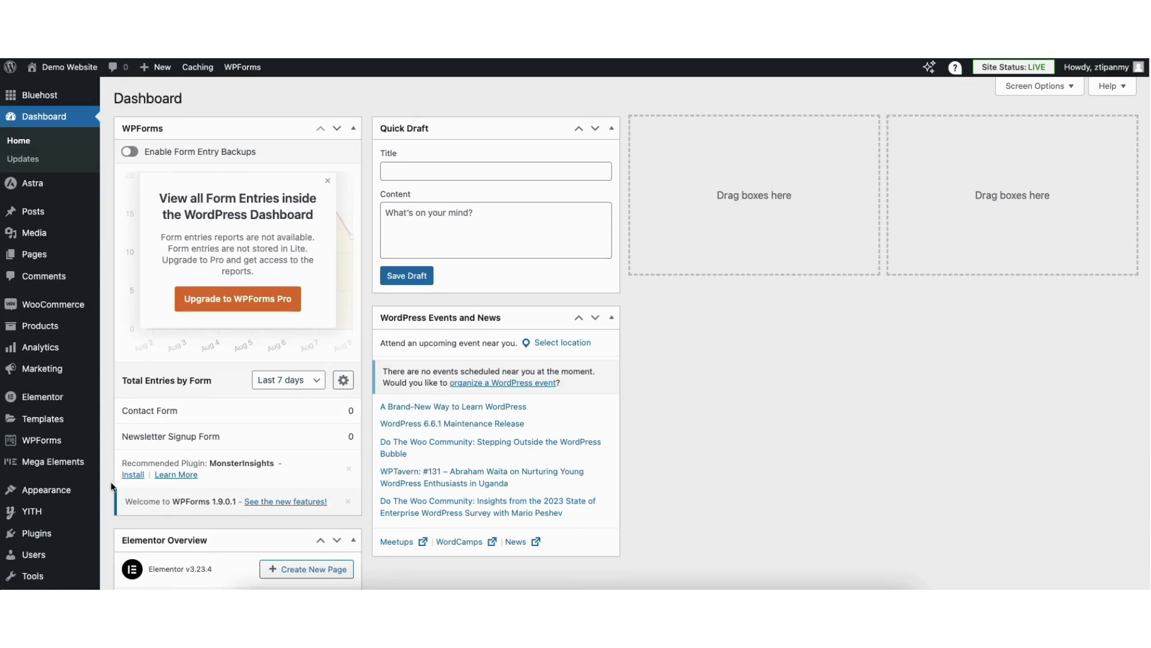
{"action": "mouse_move", "coordinate": [36, 533]}
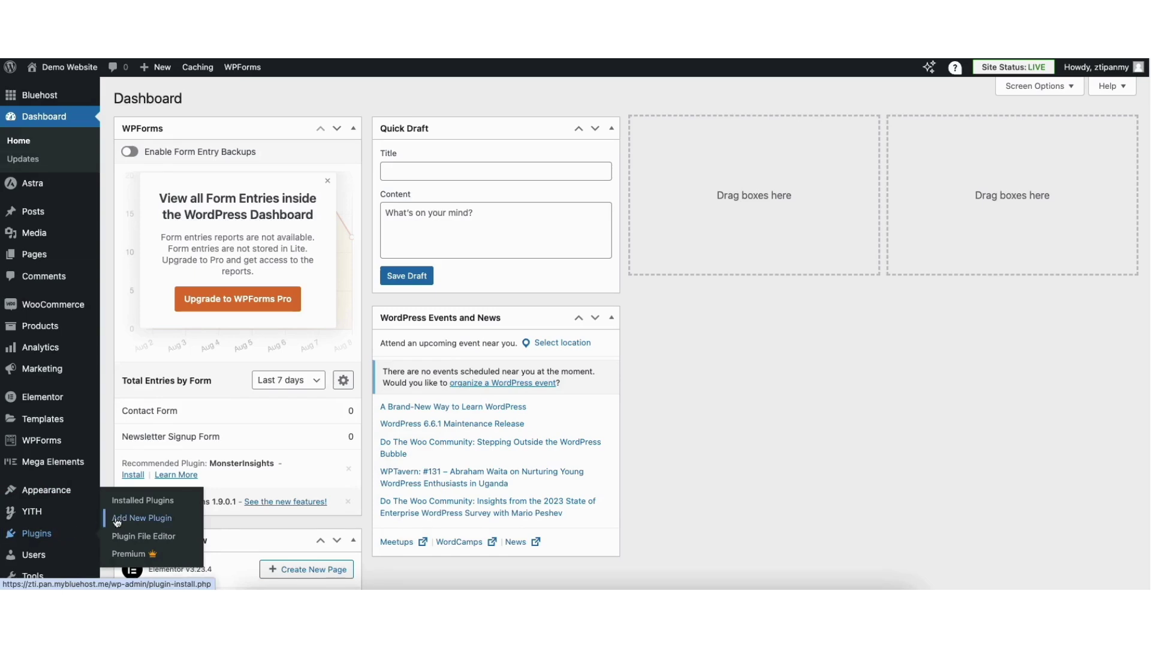
Step: Search Add New Plugin for 'hide my wp ghost' and install Hide My WP Ghost
{"action": "left_click", "coordinate": [138, 518]}
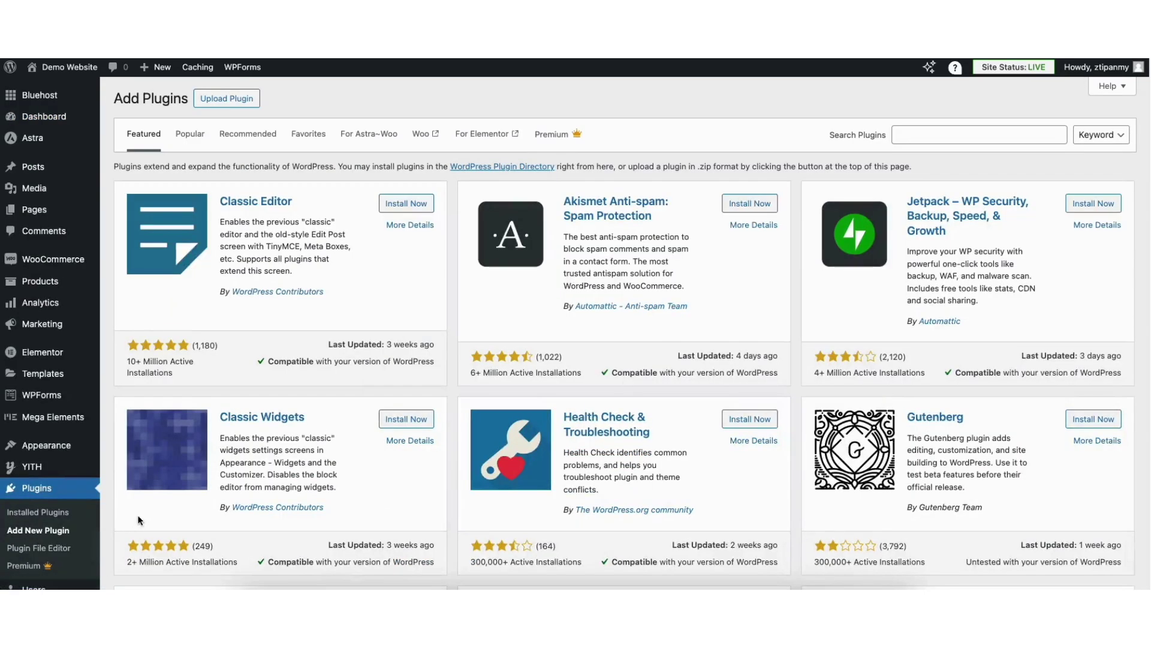
{"action": "left_click", "coordinate": [929, 137]}
{"action": "type", "text": "hide"}
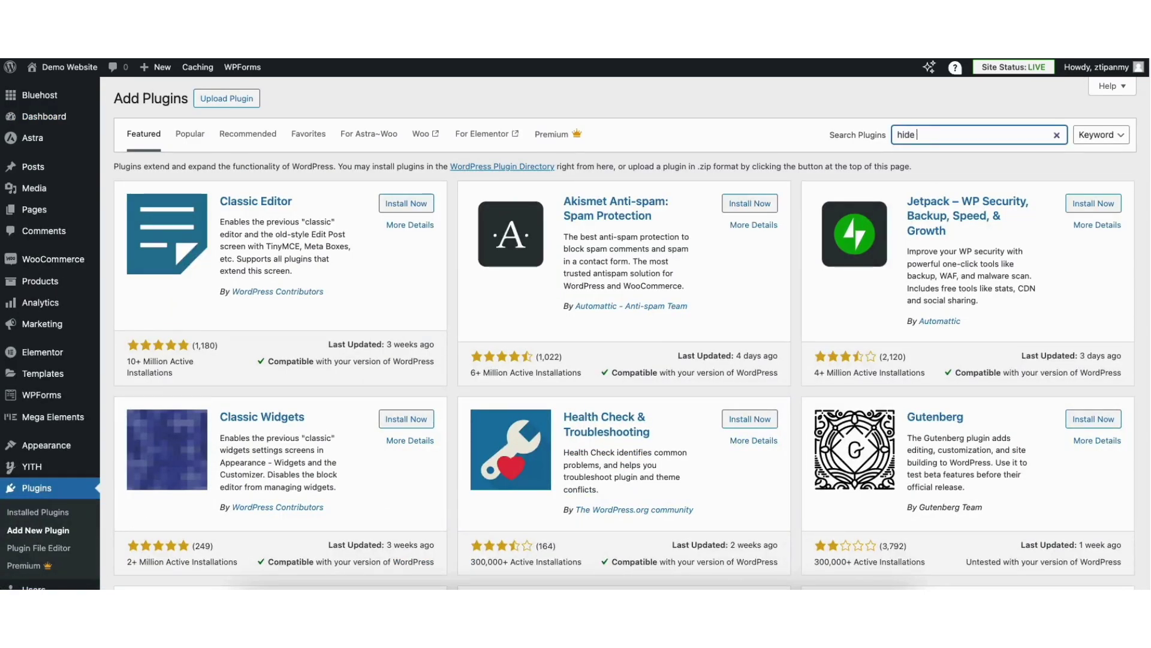
{"action": "type", "text": " my wp ghost"}
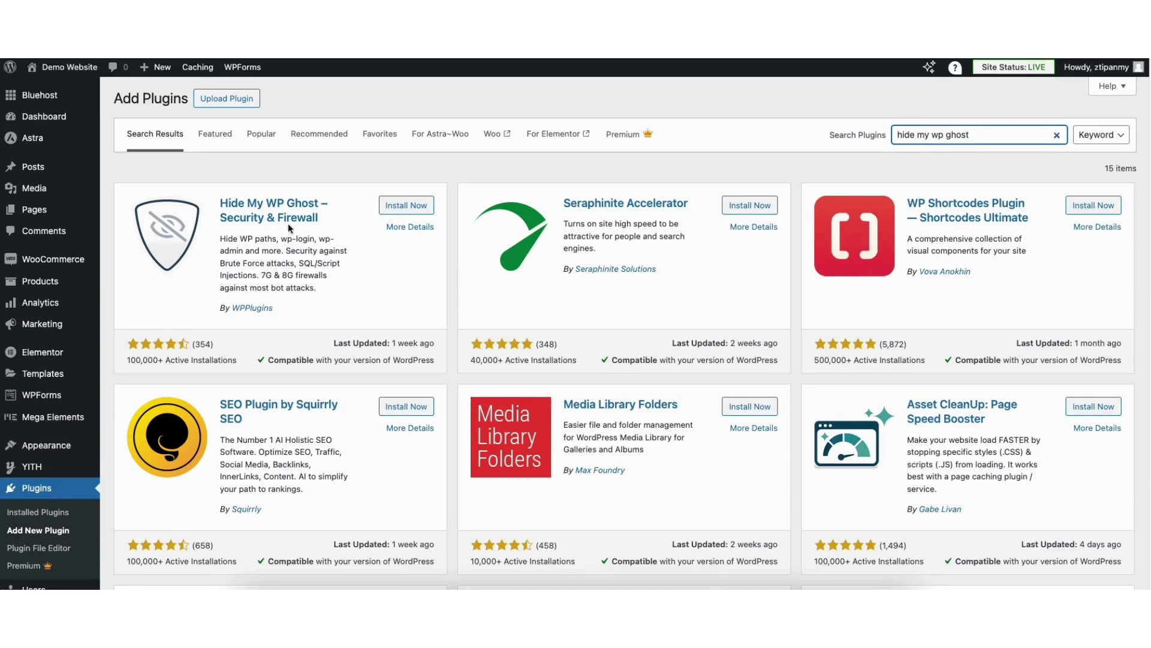
{"action": "left_click", "coordinate": [392, 207]}
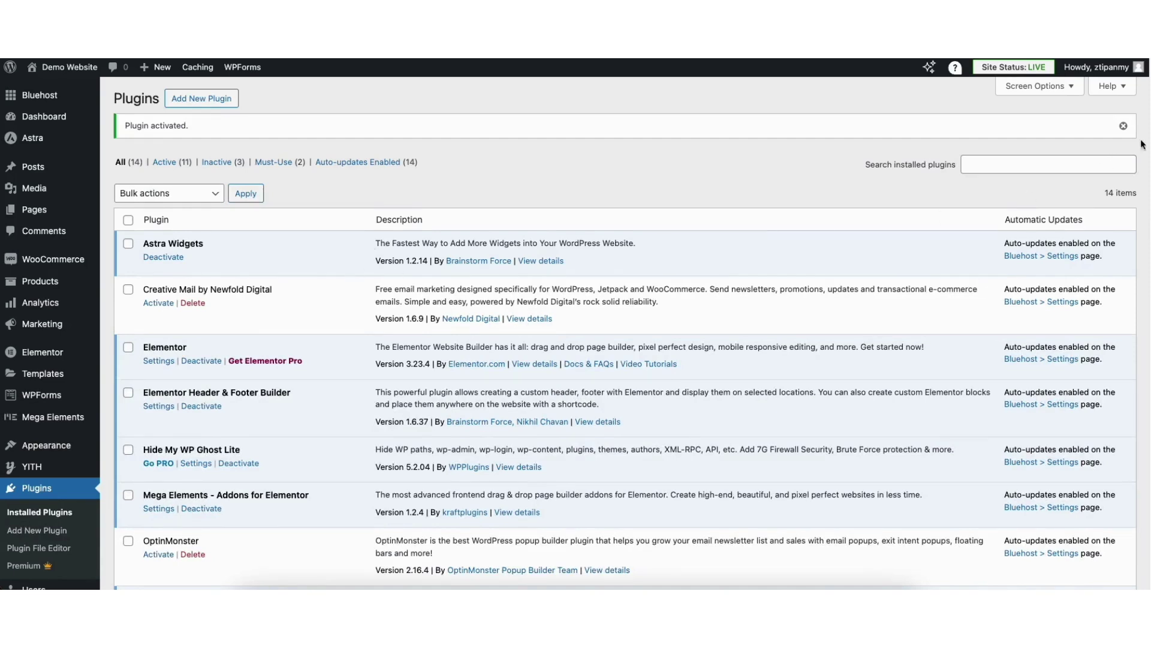
Step: Go to Hide My WP in the sidebar and skip the free token activation
{"action": "scroll", "coordinate": [1133, 180], "scroll_direction": "down", "scroll_amount": 5}
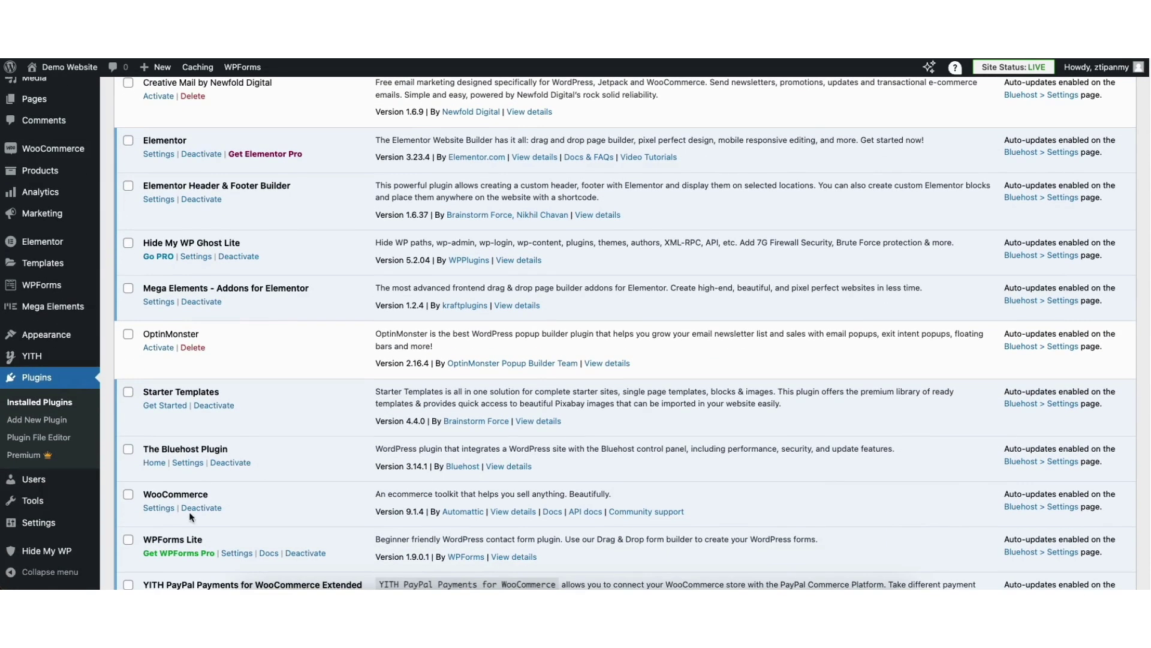
{"action": "left_click", "coordinate": [51, 552]}
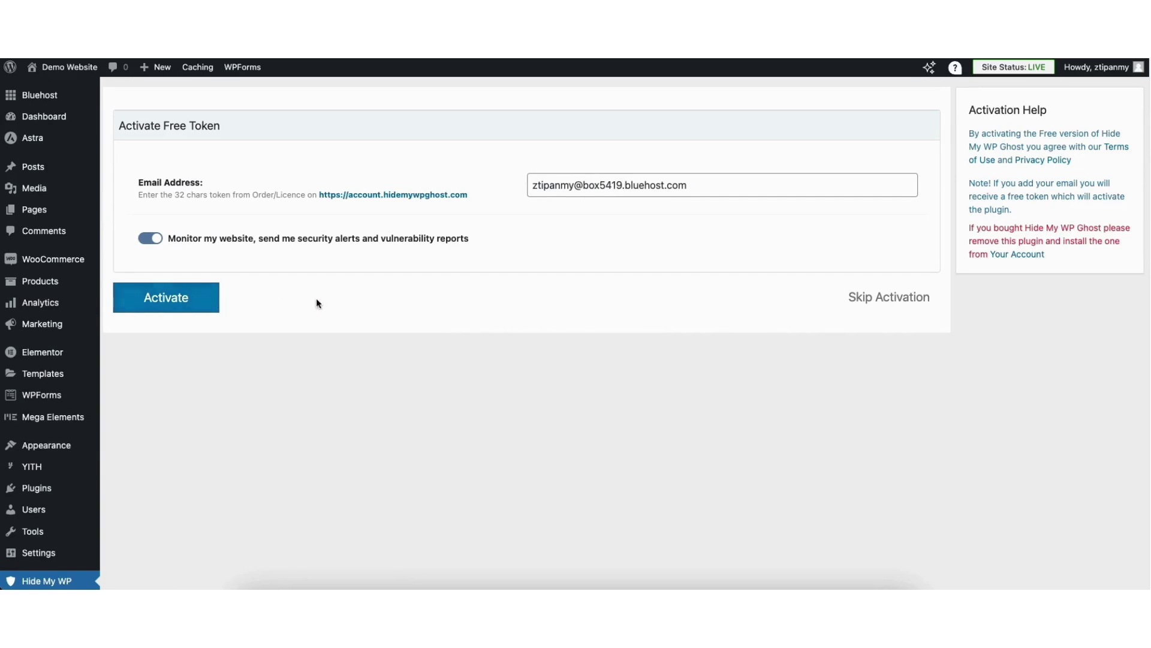
{"action": "left_click", "coordinate": [879, 297]}
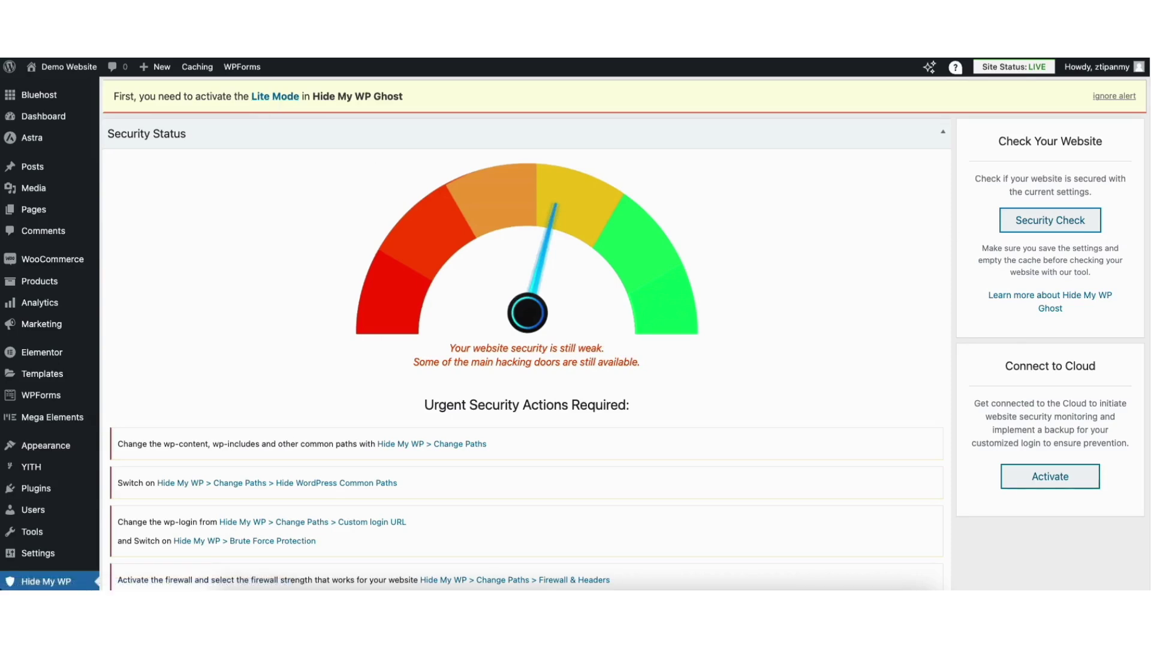
Step: Choose Lite mode in Change Paths, accept its predefined paths, and save
{"action": "scroll", "coordinate": [1147, 205], "scroll_direction": "down", "scroll_amount": 4}
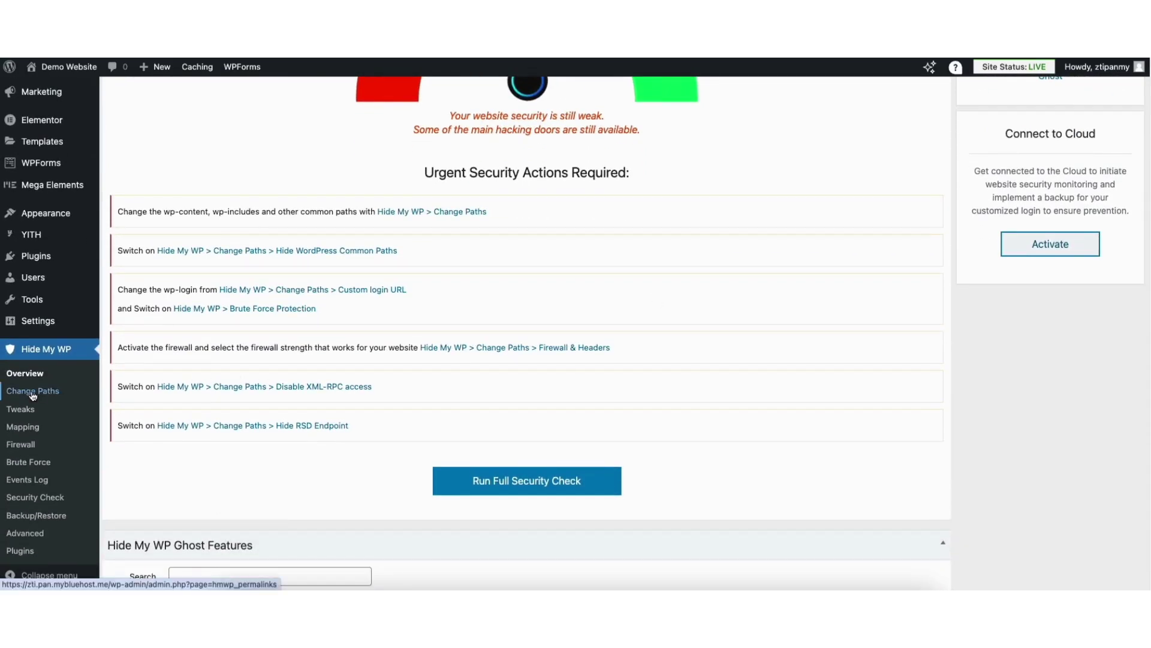
{"action": "left_click", "coordinate": [33, 391]}
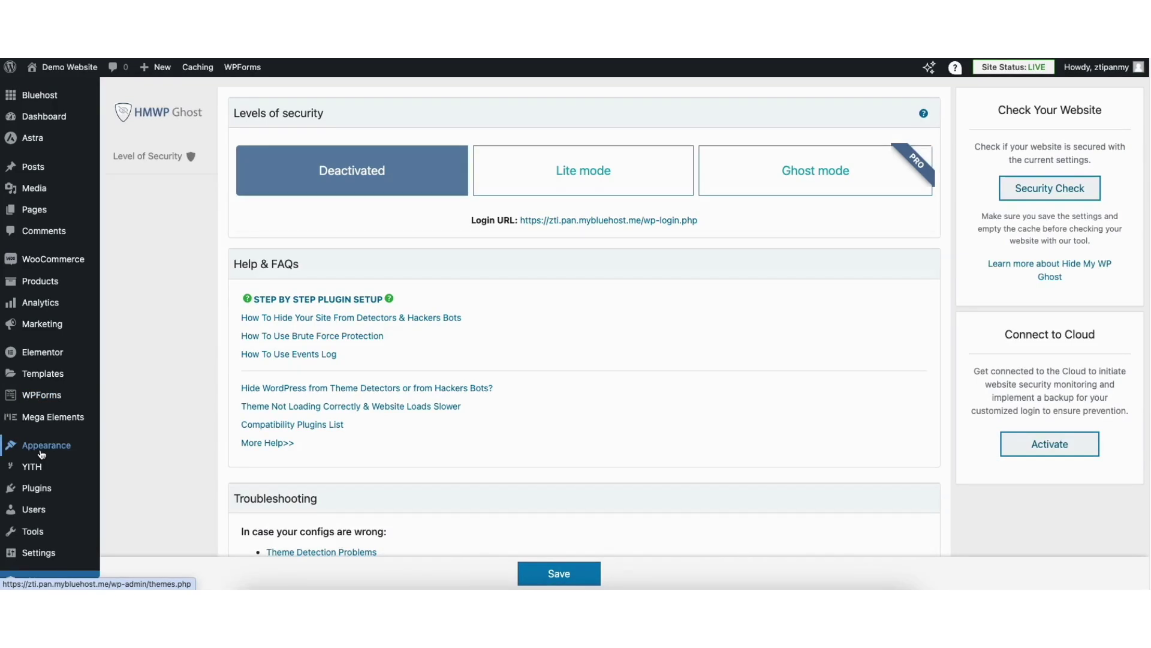
{"action": "left_click", "coordinate": [580, 175]}
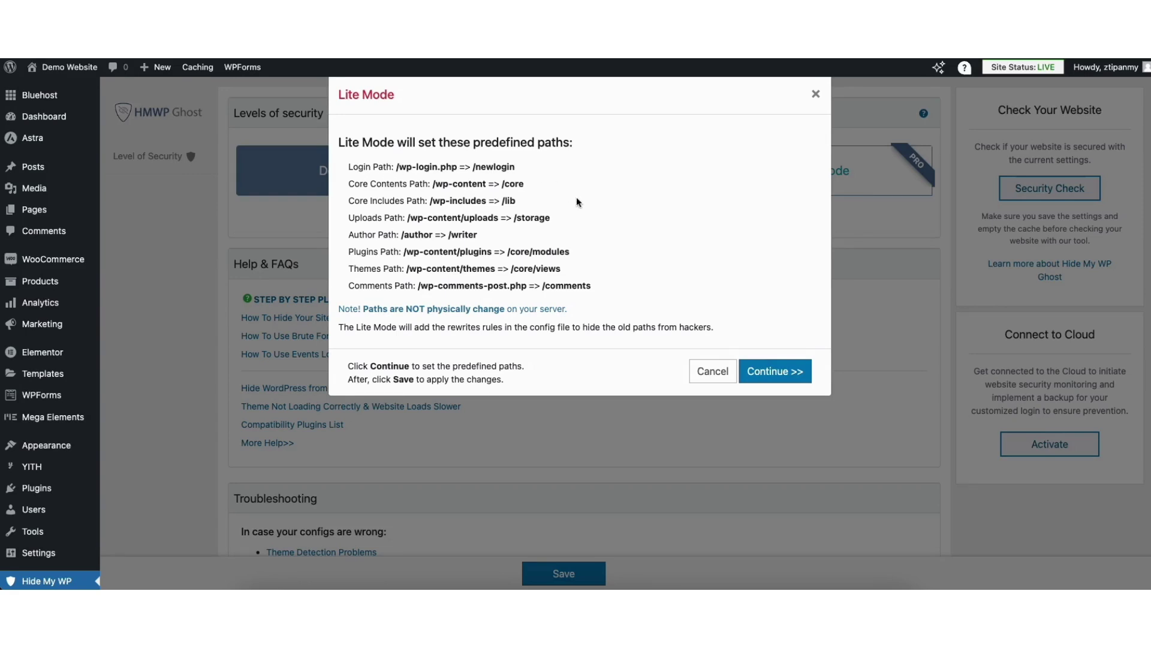
{"action": "left_click", "coordinate": [761, 371]}
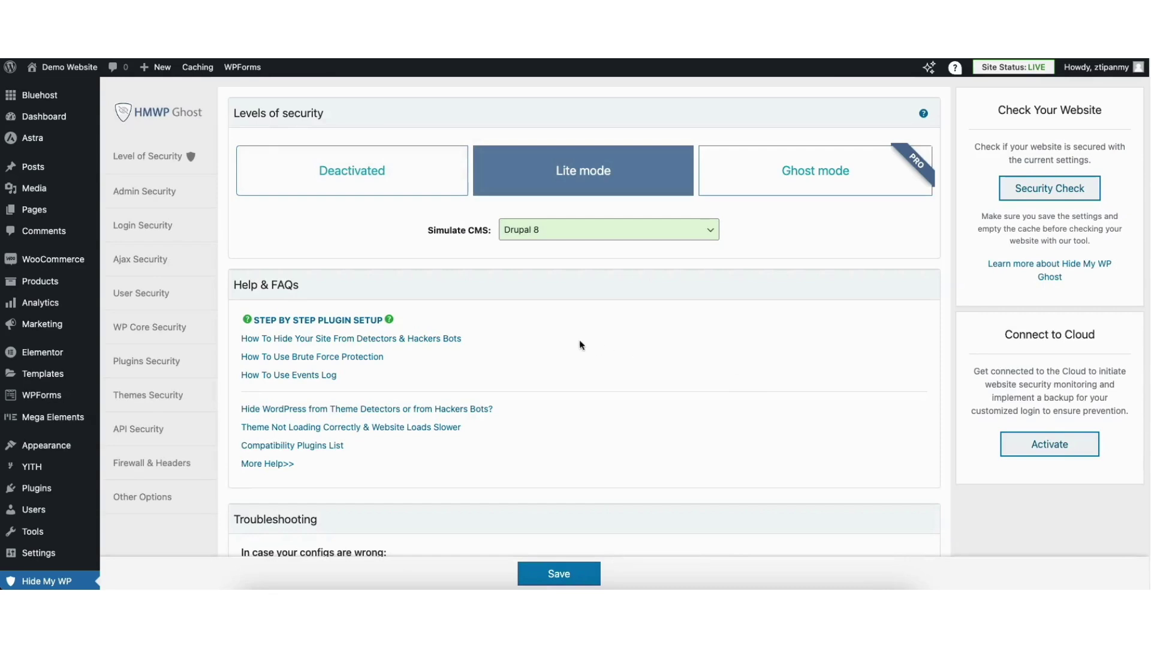
{"action": "left_click", "coordinate": [548, 575]}
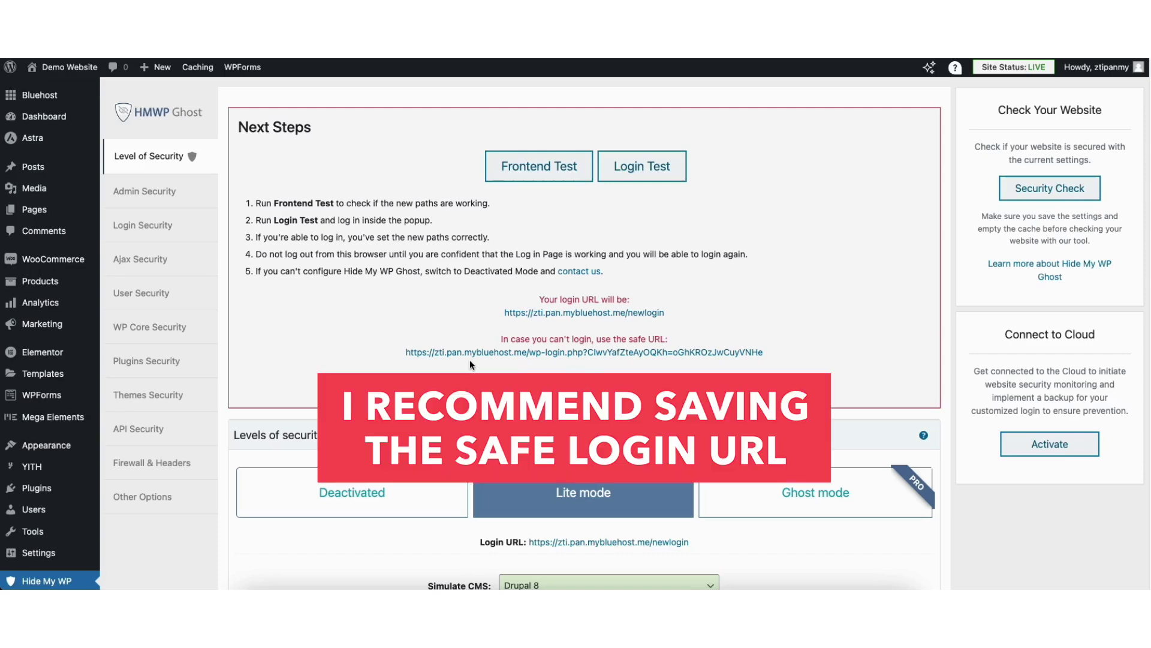
Step: Frontend-test the new paths, disable Prevent Broken Website Layout, retest, and save
{"action": "left_click", "coordinate": [539, 167]}
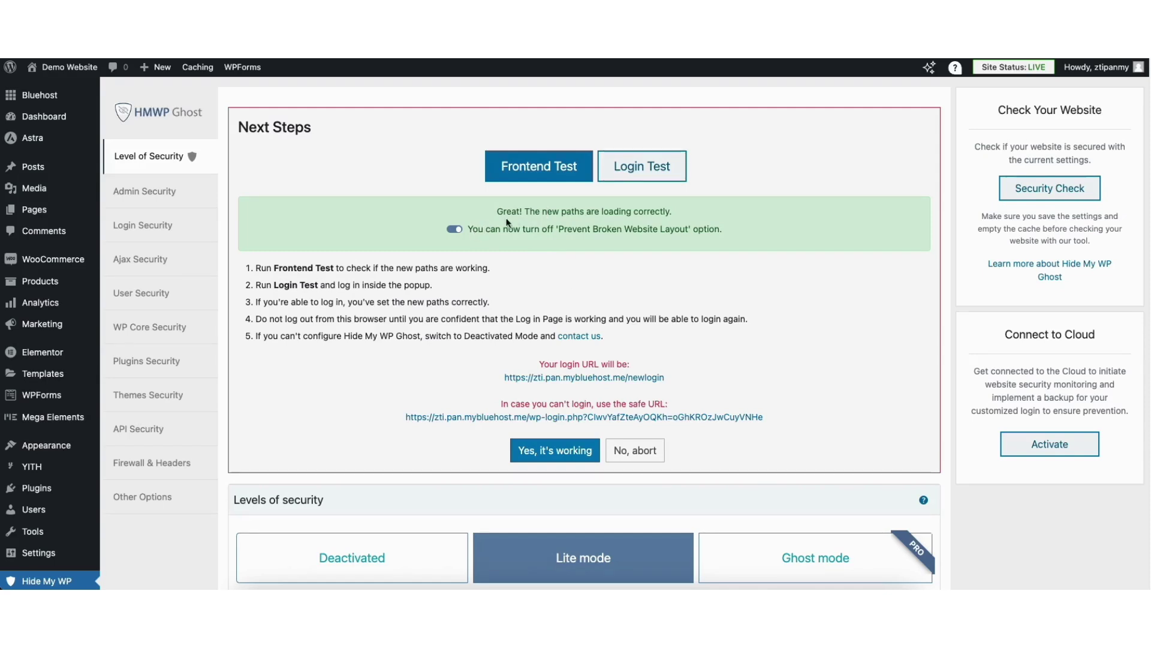
{"action": "left_click", "coordinate": [455, 230]}
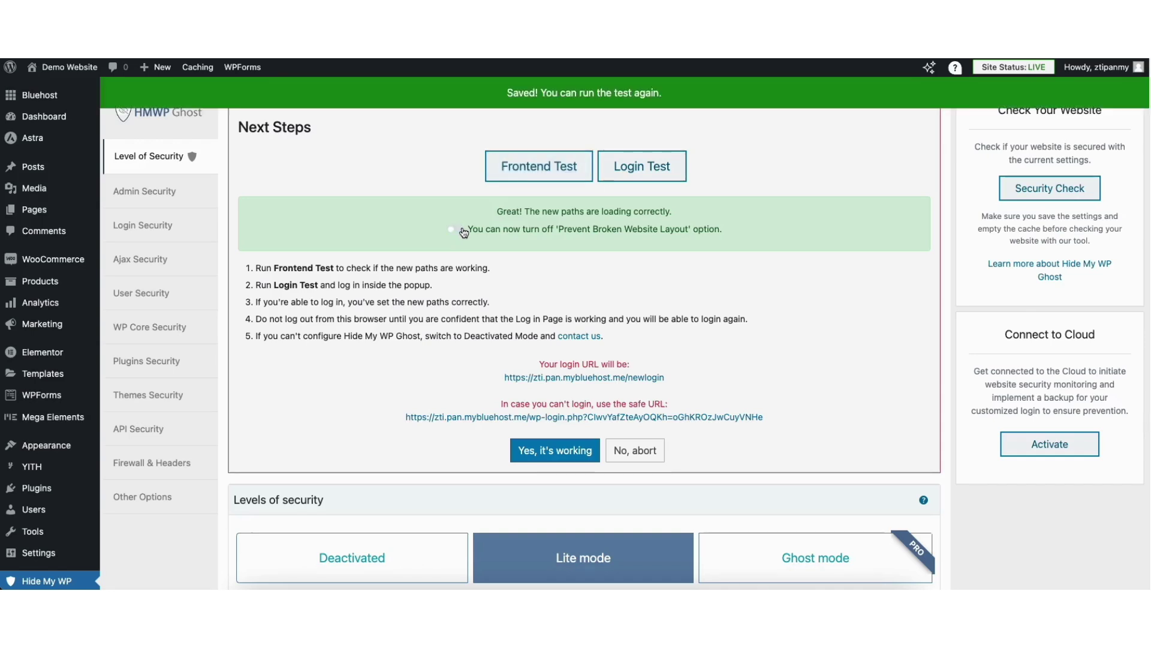
{"action": "left_click", "coordinate": [531, 179]}
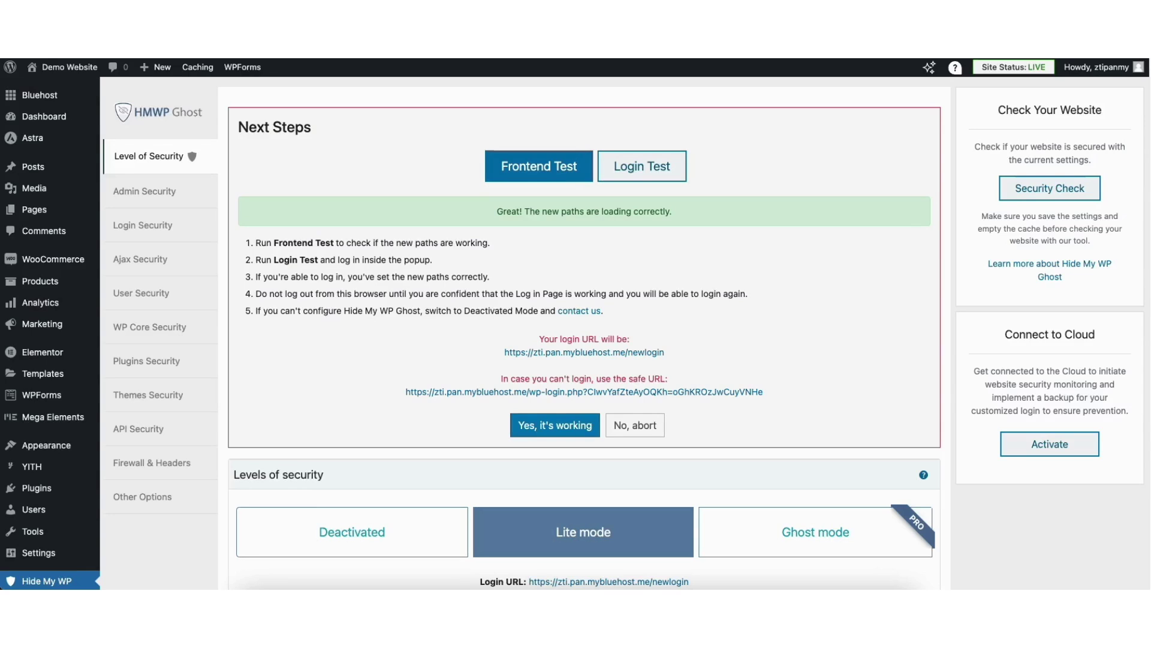
{"action": "scroll", "coordinate": [1136, 288], "scroll_direction": "down", "scroll_amount": 3}
{"action": "scroll", "coordinate": [1129, 396], "scroll_direction": "down", "scroll_amount": 10}
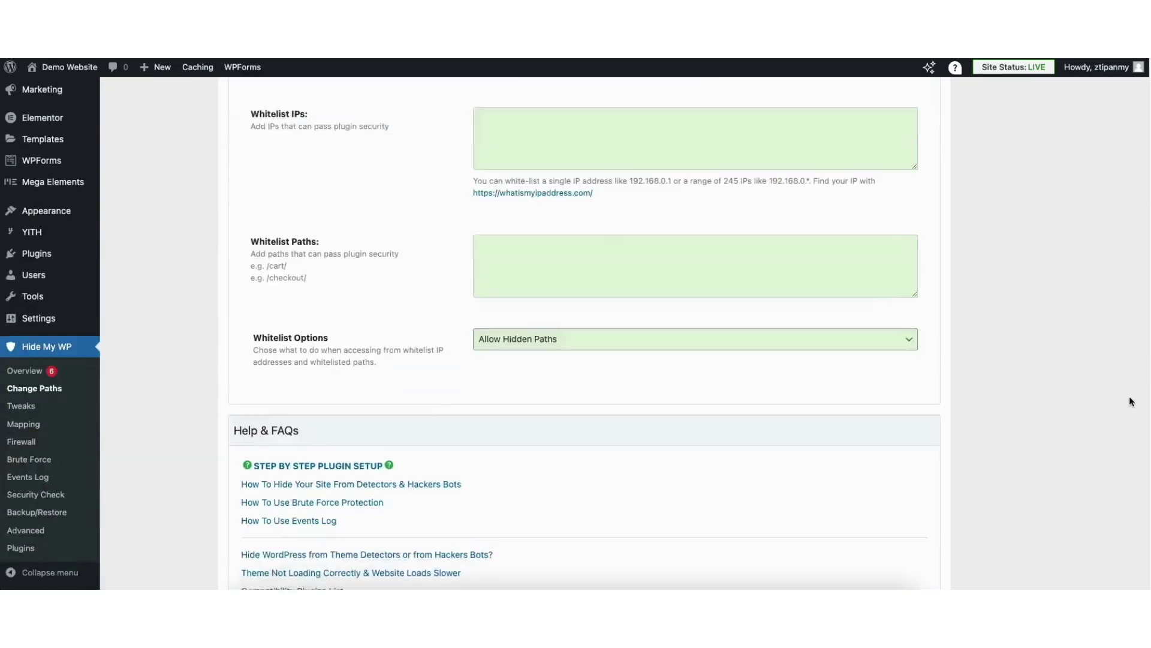
{"action": "scroll", "coordinate": [1123, 521], "scroll_direction": "down", "scroll_amount": 5}
{"action": "left_click", "coordinate": [263, 504]}
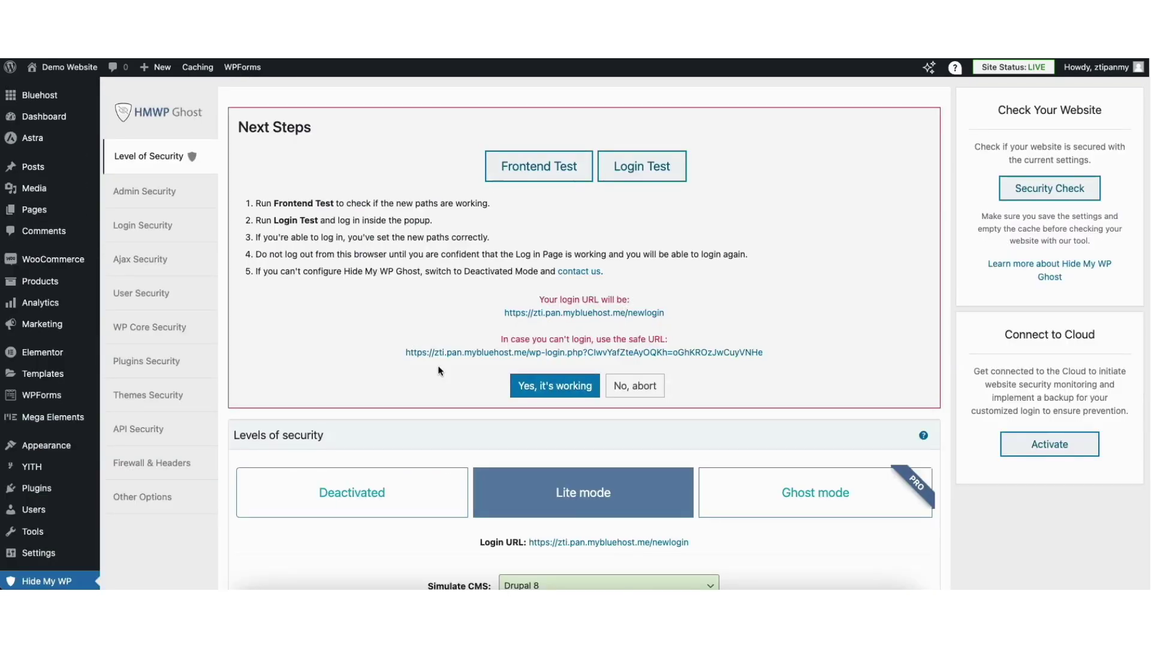
Step: Turn on 'Hide All The Plugins' under Plugins Security and save
{"action": "left_click", "coordinate": [146, 364]}
{"action": "scroll", "coordinate": [1131, 271], "scroll_direction": "down", "scroll_amount": 5}
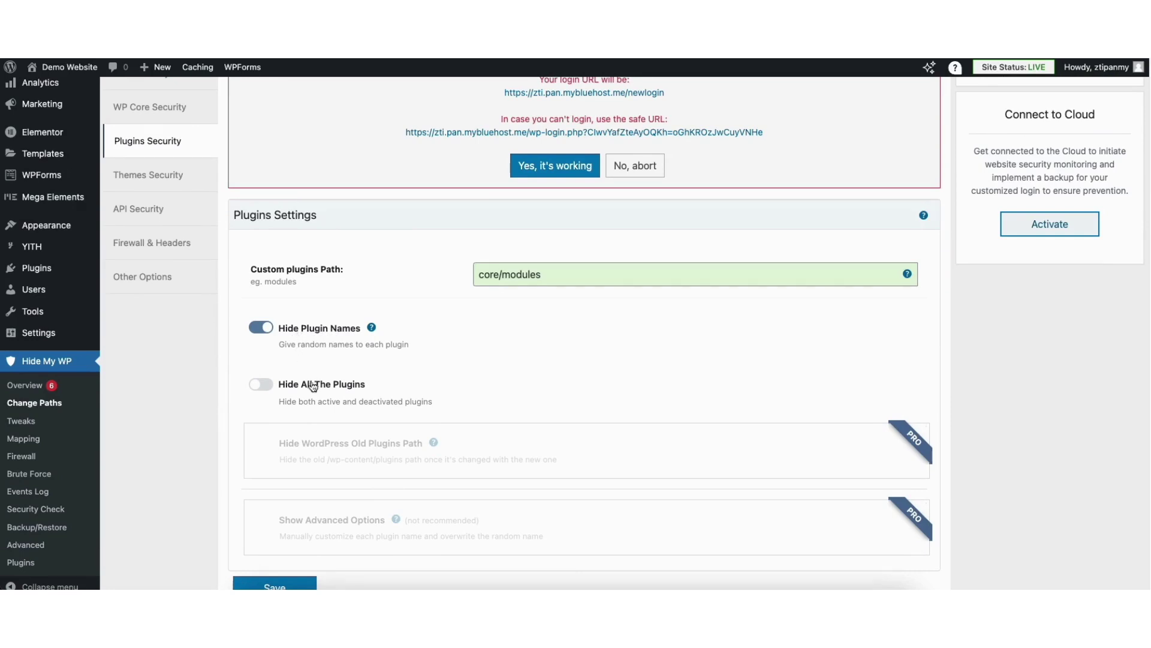
{"action": "left_click", "coordinate": [268, 386]}
{"action": "scroll", "coordinate": [453, 540], "scroll_direction": "down", "scroll_amount": 1}
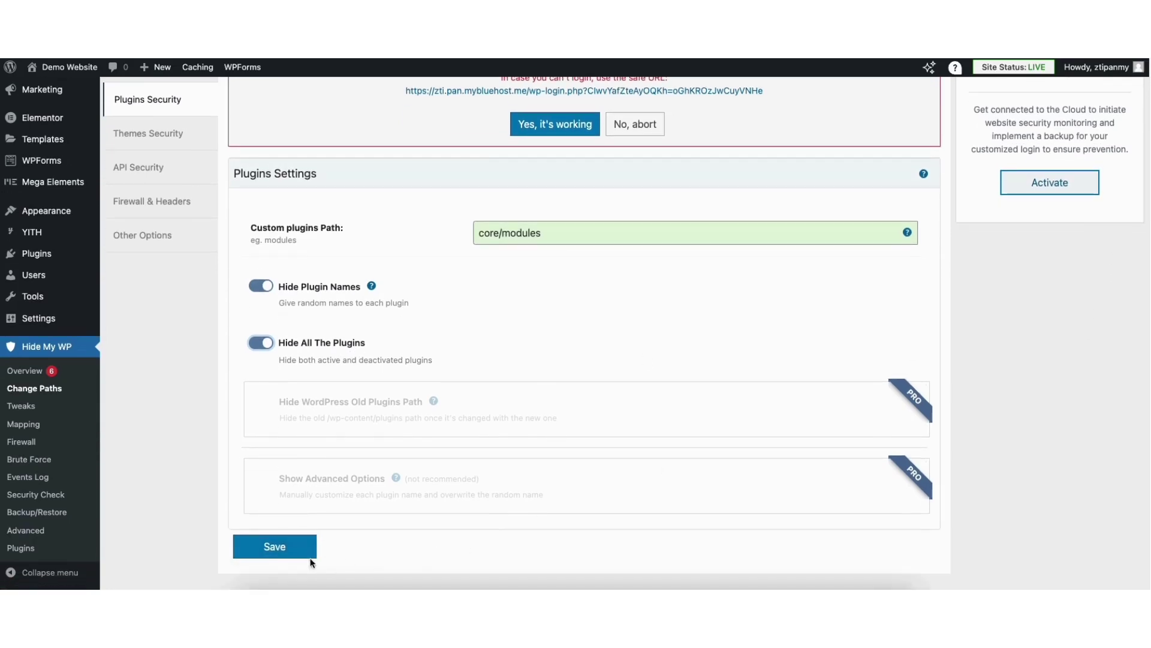
{"action": "left_click", "coordinate": [285, 548]}
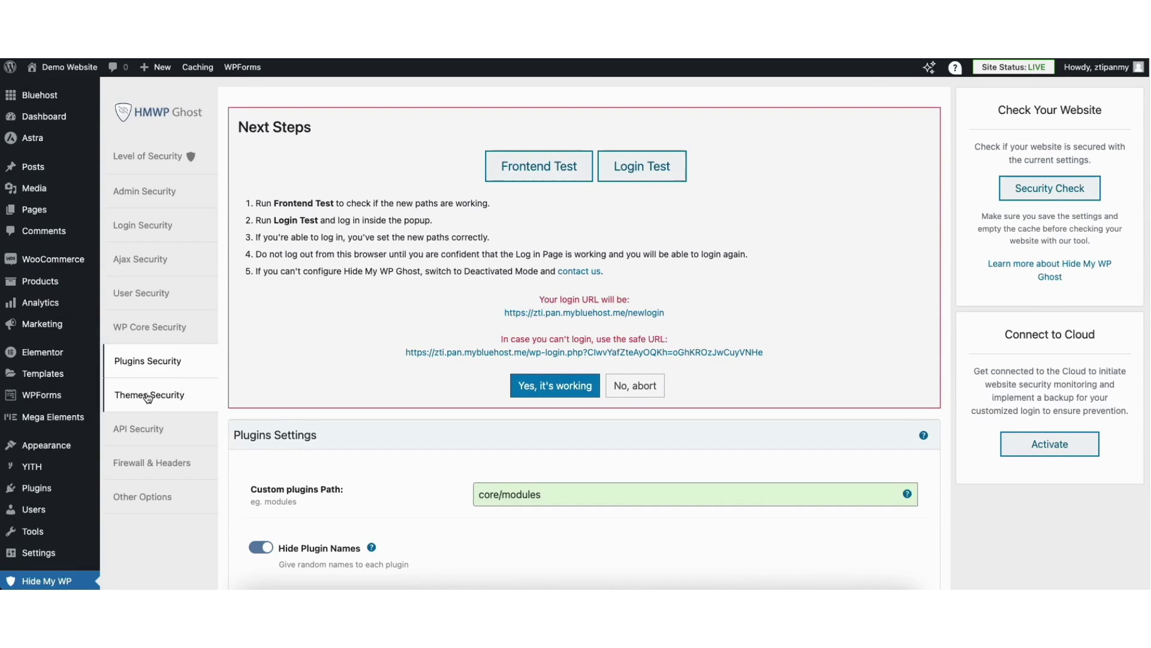
Step: Review the Themes Security settings further down the page
{"action": "left_click", "coordinate": [148, 396]}
{"action": "scroll", "coordinate": [1150, 195], "scroll_direction": "down", "scroll_amount": 3}
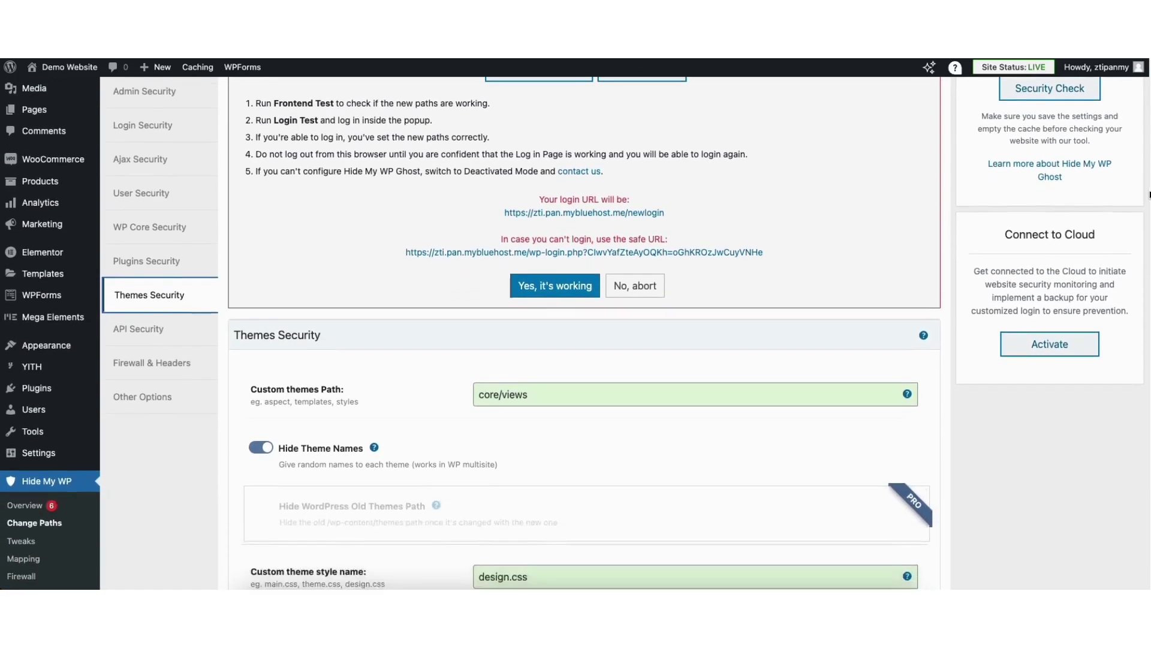
{"action": "scroll", "coordinate": [1136, 252], "scroll_direction": "down", "scroll_amount": 3}
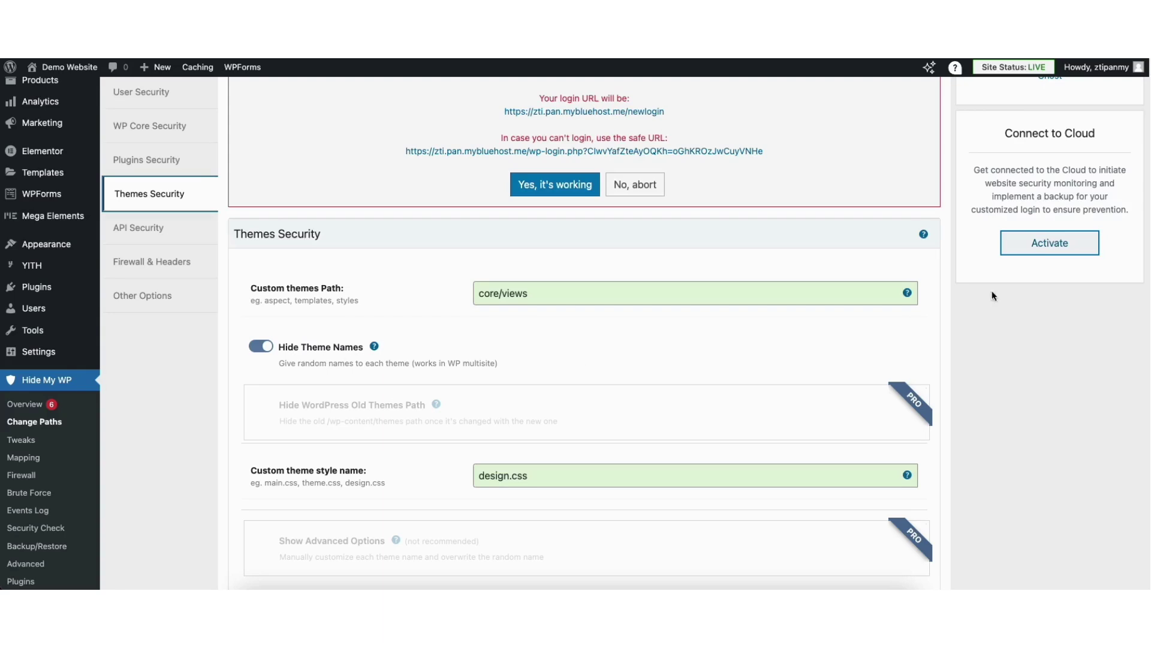
{"action": "scroll", "coordinate": [1146, 256], "scroll_direction": "down", "scroll_amount": 3}
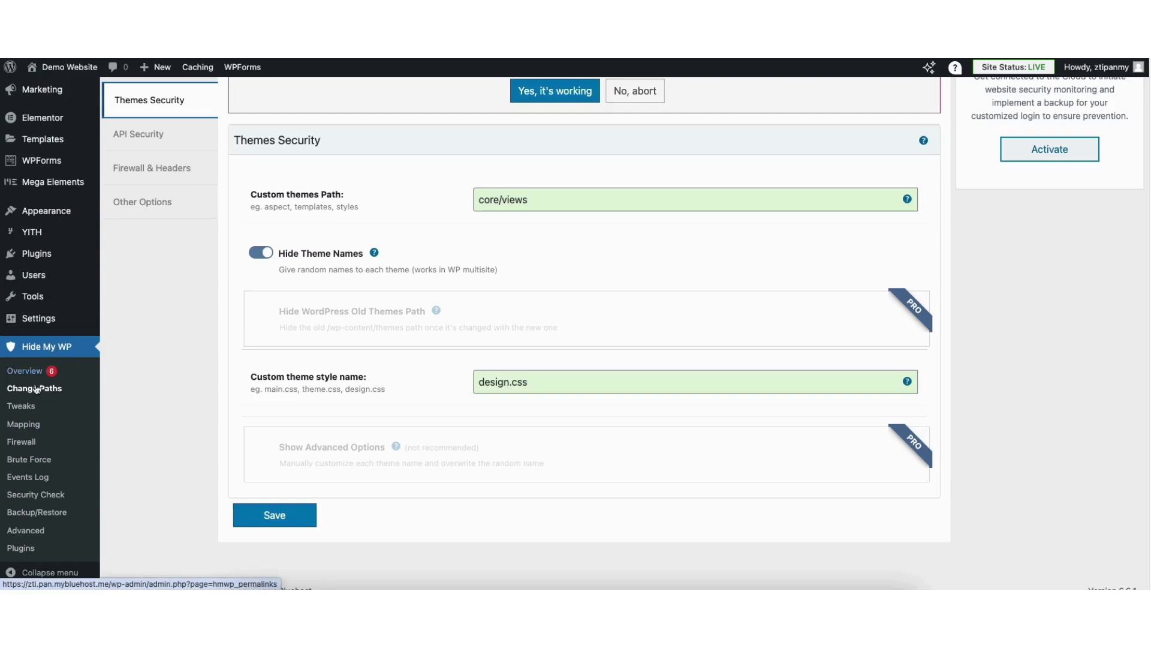
{"action": "left_click", "coordinate": [21, 445]}
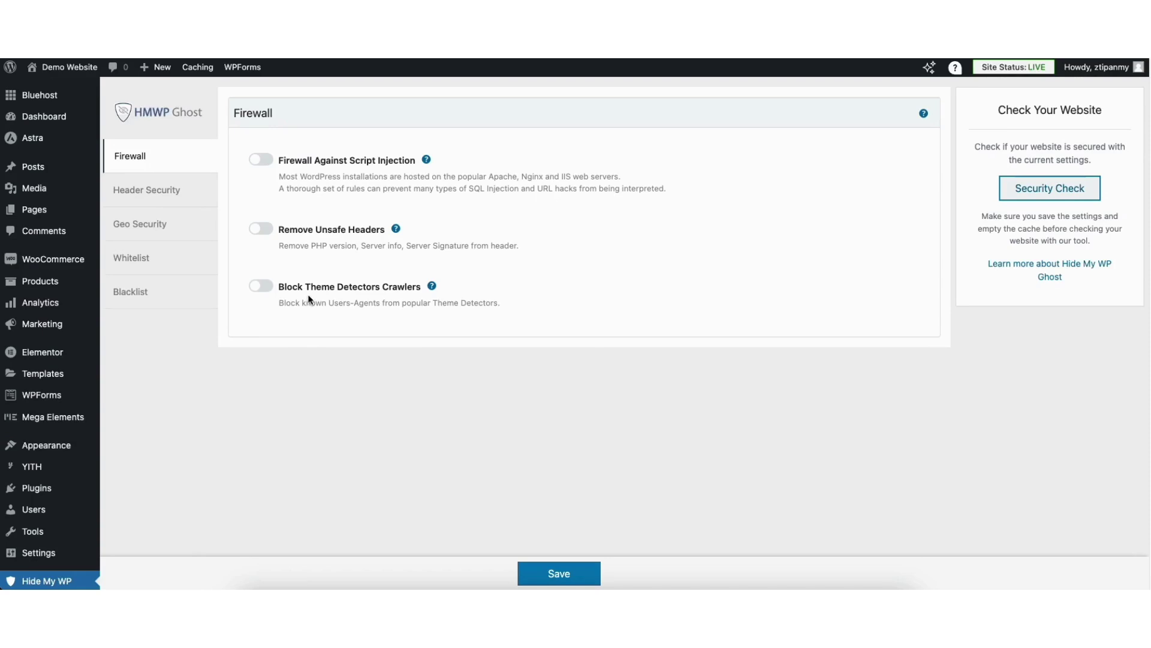
Step: Enable 'Block Theme Detectors Crawlers', save, and rerun the theme detector scan
{"action": "left_click", "coordinate": [262, 288]}
{"action": "left_click", "coordinate": [535, 575]}
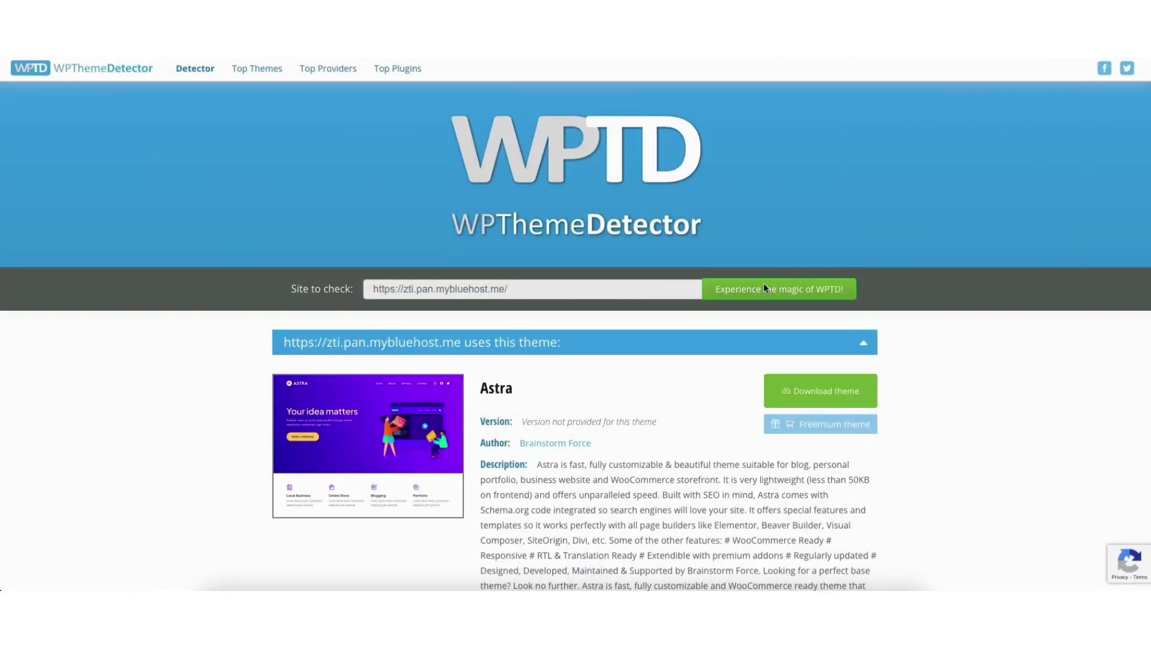
{"action": "left_click", "coordinate": [764, 287]}
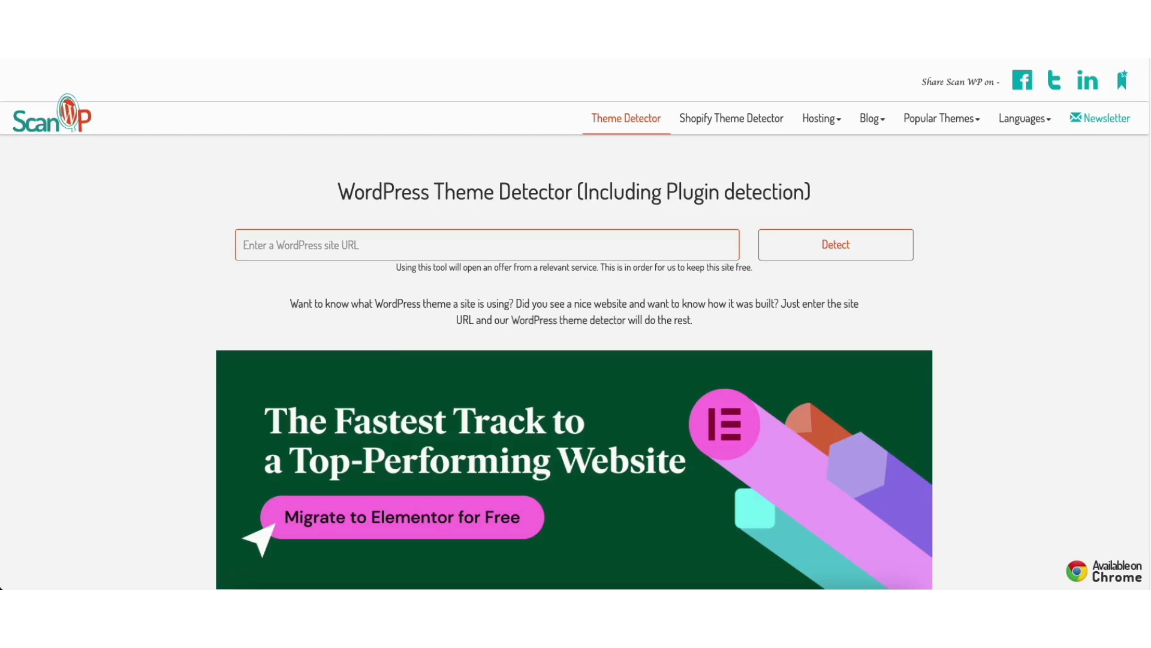
Step: Scan the demo site in ScanWP and highlight its blocked-information failure message
{"action": "type", "text": "https://zti.pan.mybluehost.me/"}
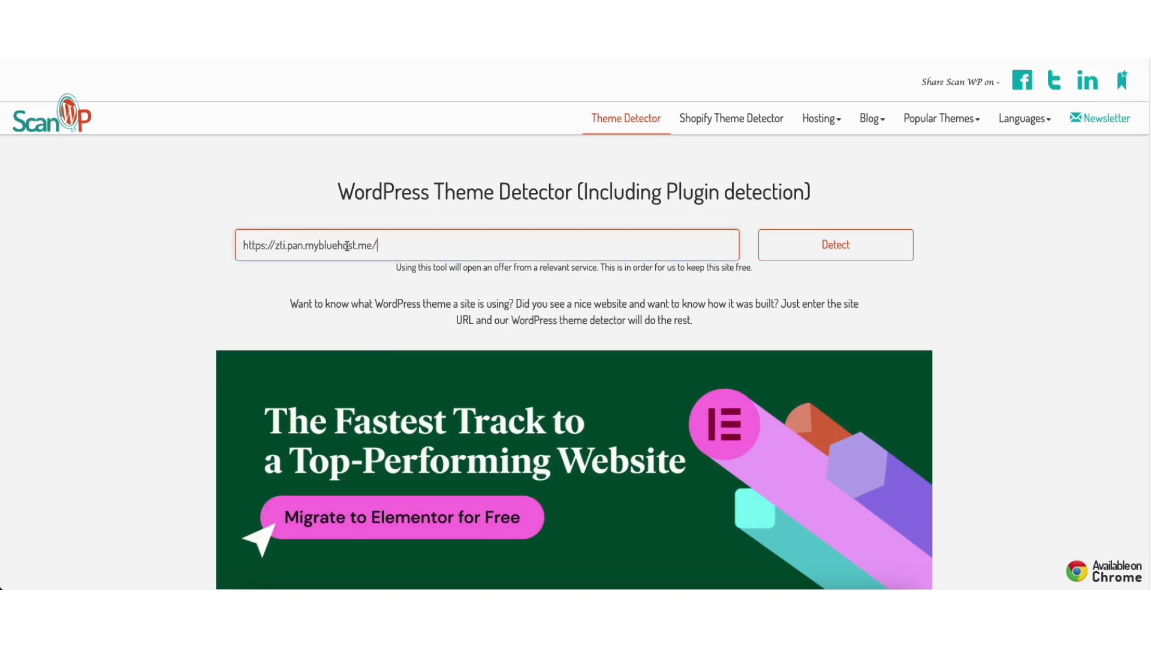
{"action": "left_click", "coordinate": [806, 246]}
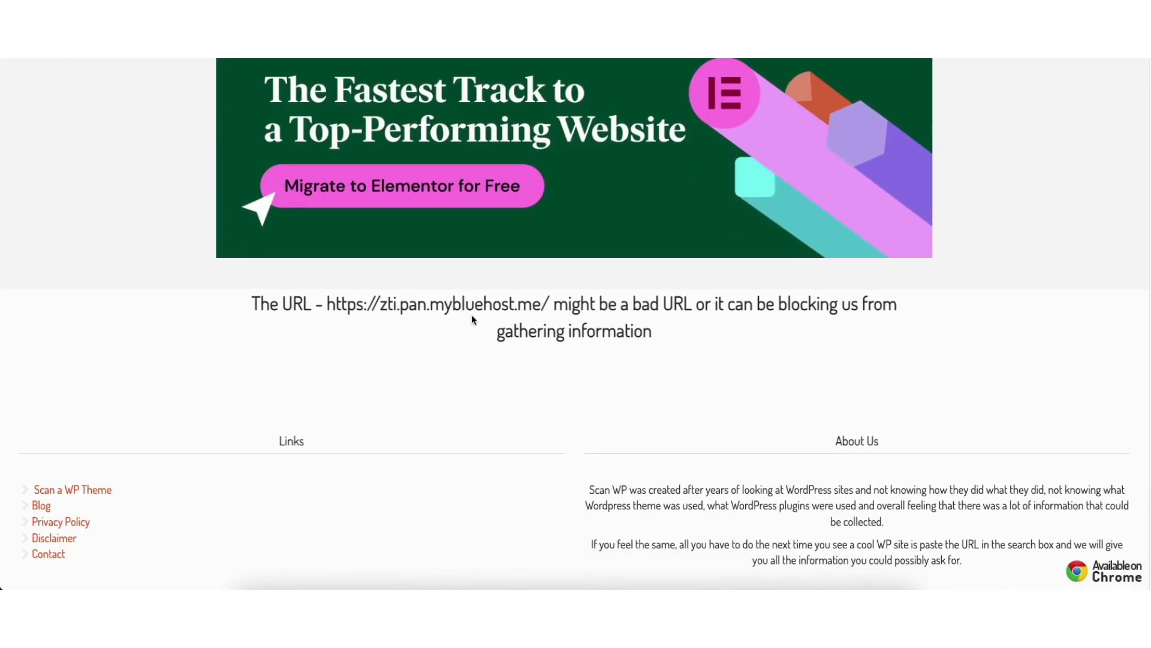
{"action": "left_click_drag", "start_coordinate": [252, 304], "coordinate": [705, 331]}
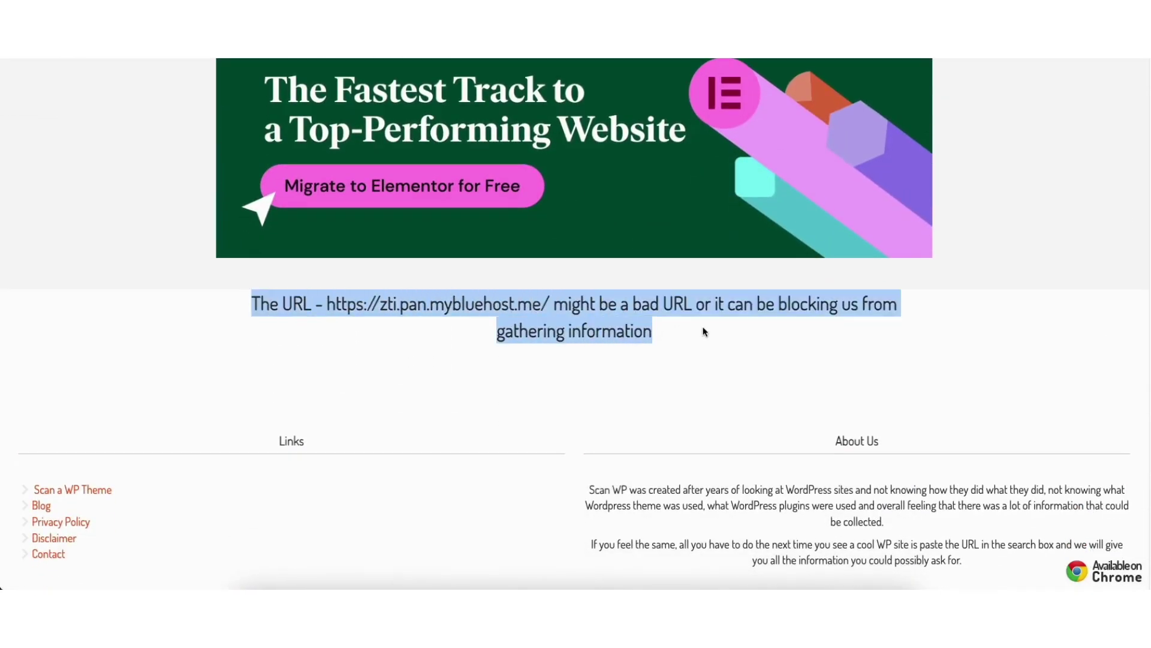